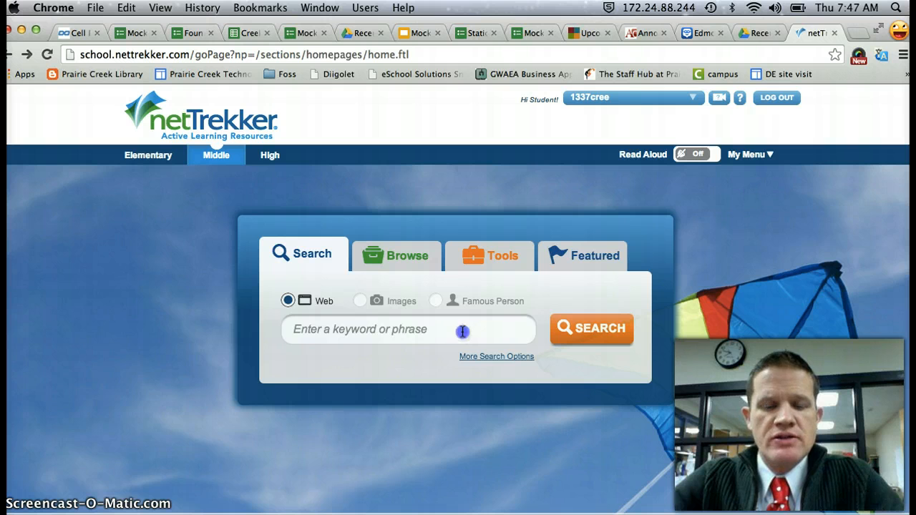
Run a Famous Person search for "john deere" in netTrekker.
{"action": "left_click", "coordinate": [462, 330]}
{"action": "type", "text": "john deere"}
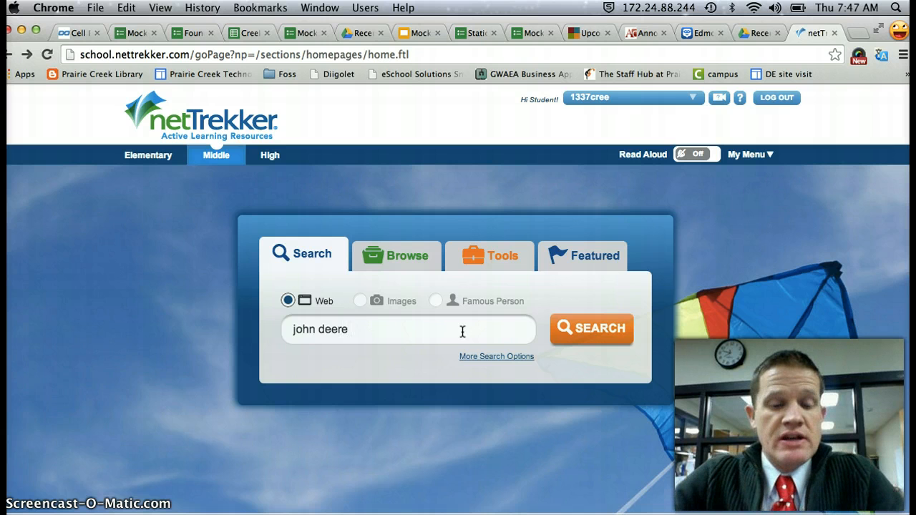
{"action": "left_click", "coordinate": [476, 332]}
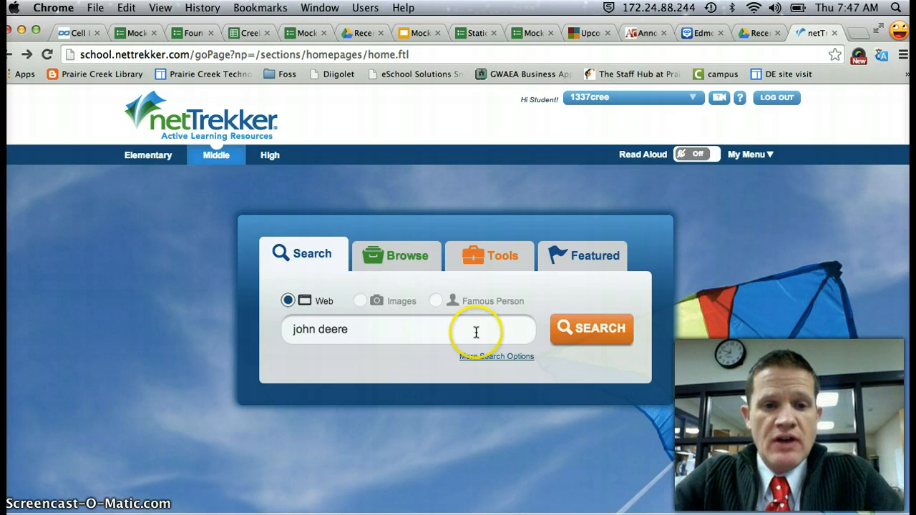
{"action": "left_click", "coordinate": [436, 320]}
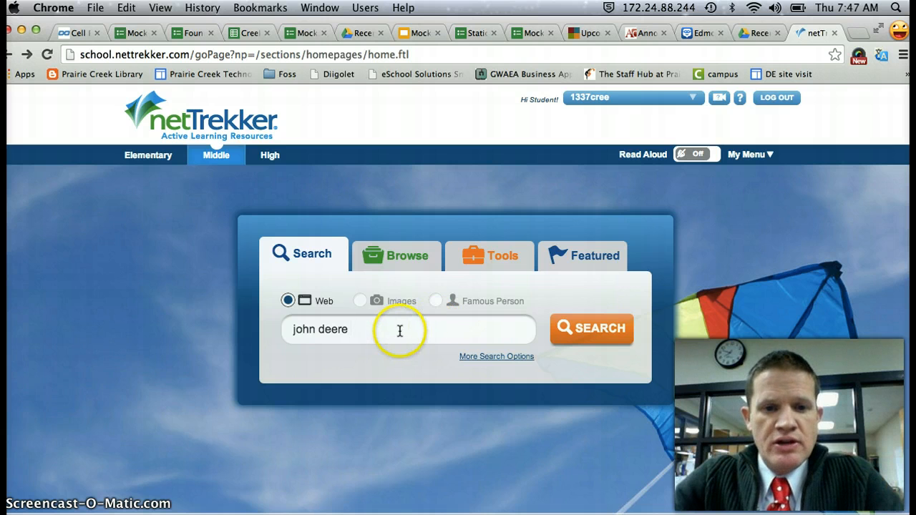
{"action": "left_click", "coordinate": [435, 300]}
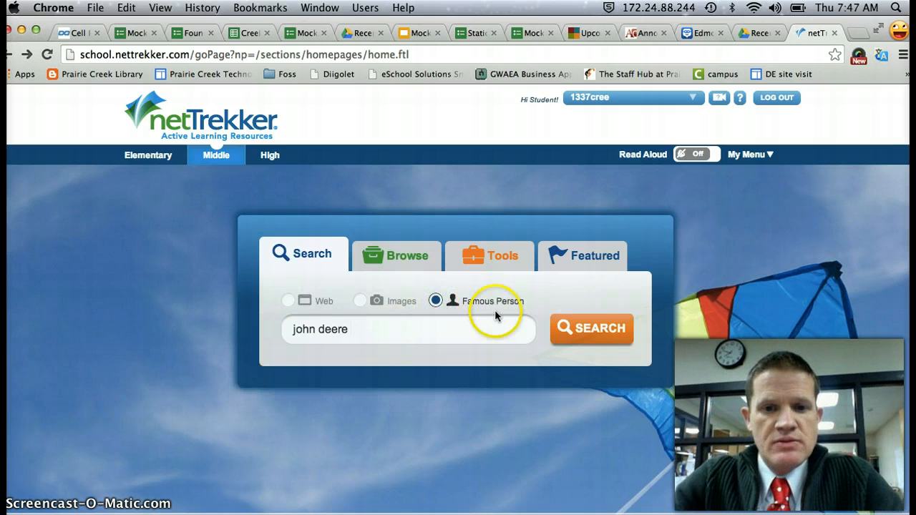
{"action": "left_click", "coordinate": [593, 329]}
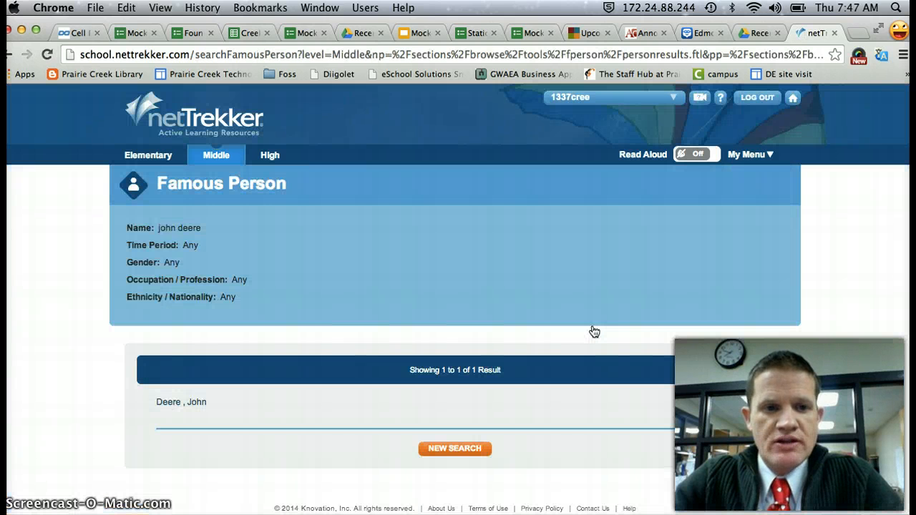
Open the John Deere result and its "Hall of Fame: John Deere" article.
{"action": "left_click", "coordinate": [195, 402]}
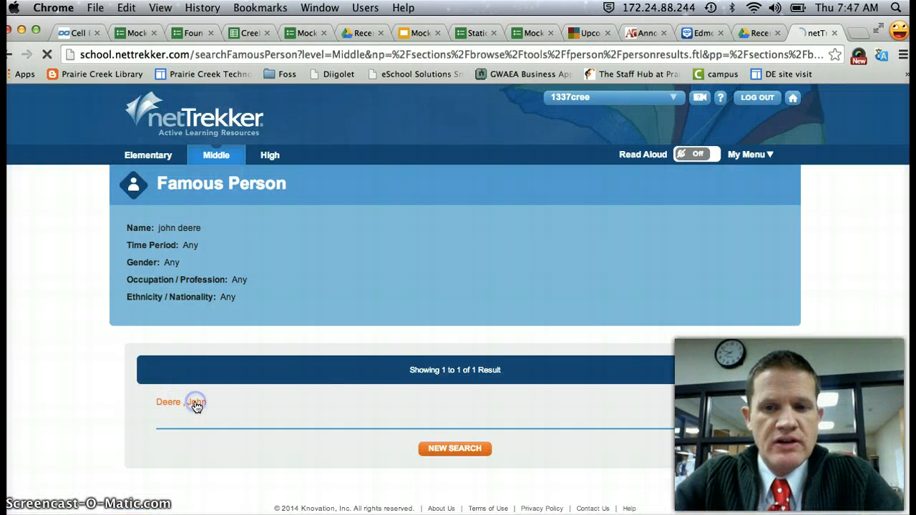
{"action": "scroll", "coordinate": [459, 390], "scroll_direction": "down", "scroll_amount": 3}
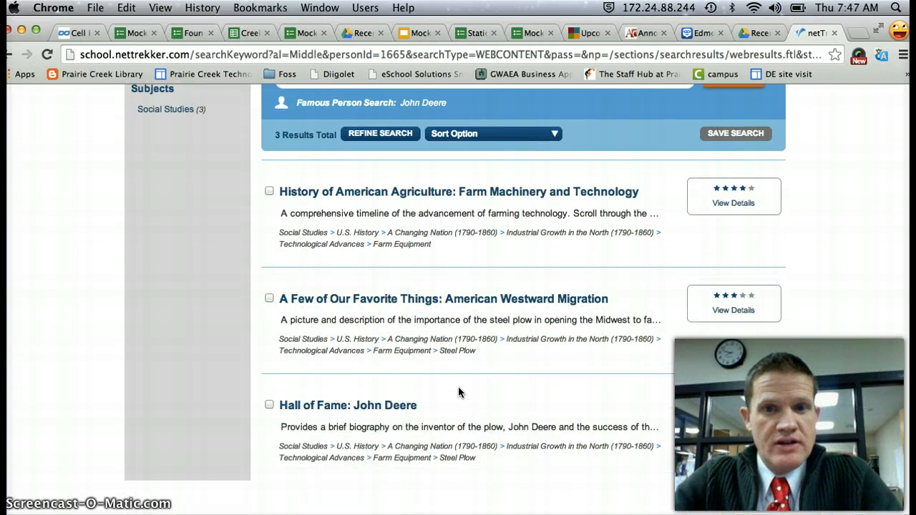
{"action": "scroll", "coordinate": [459, 392], "scroll_direction": "up", "scroll_amount": 3}
{"action": "scroll", "coordinate": [459, 392], "scroll_direction": "down", "scroll_amount": 3}
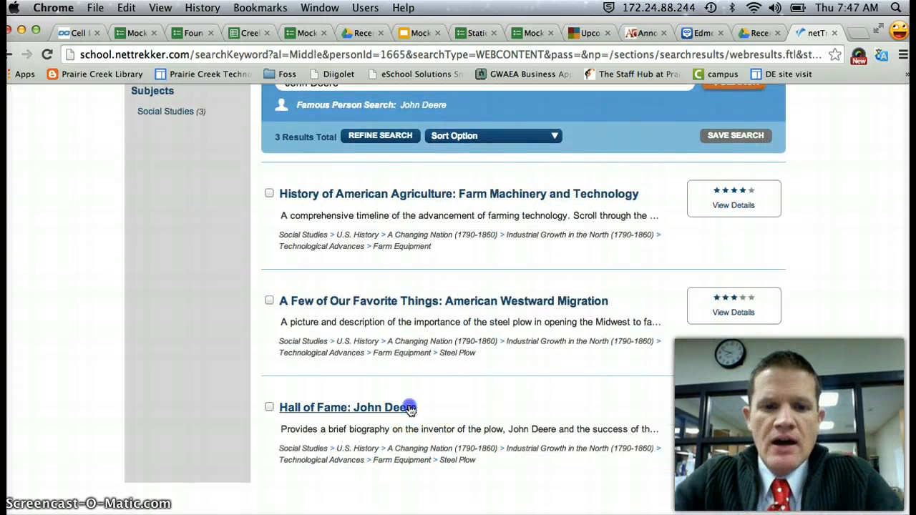
{"action": "left_click", "coordinate": [410, 407]}
Select the phrase "first American cast steel plow" in the opening paragraph of the inventor profile.
{"action": "scroll", "coordinate": [423, 387], "scroll_direction": "down", "scroll_amount": 3}
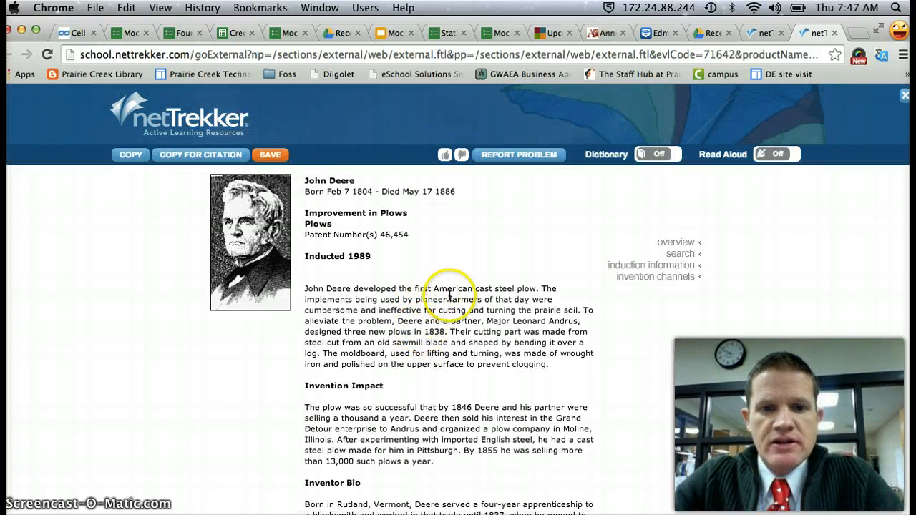
{"action": "left_click", "coordinate": [416, 288]}
{"action": "left_click_drag", "start_coordinate": [416, 288], "coordinate": [536, 288]}
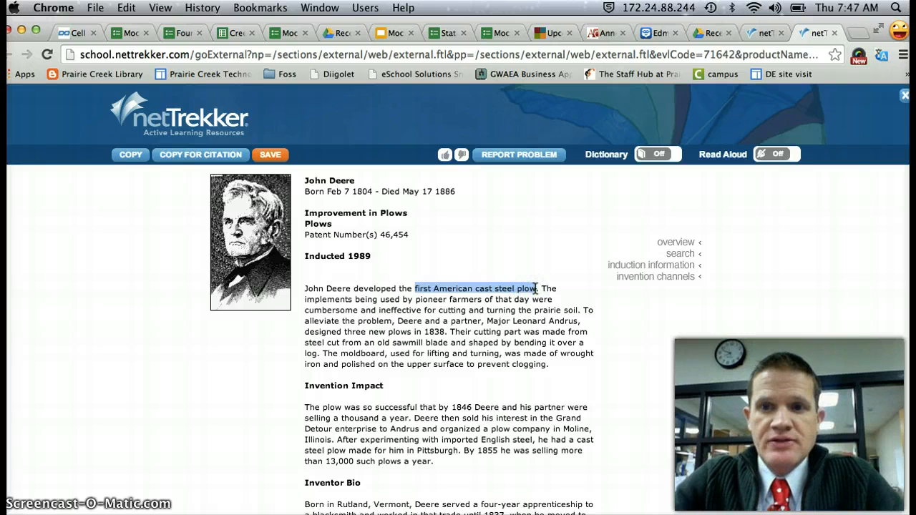
Switch to Google Drive and create a new MindMup mind map.
{"action": "left_click", "coordinate": [712, 35]}
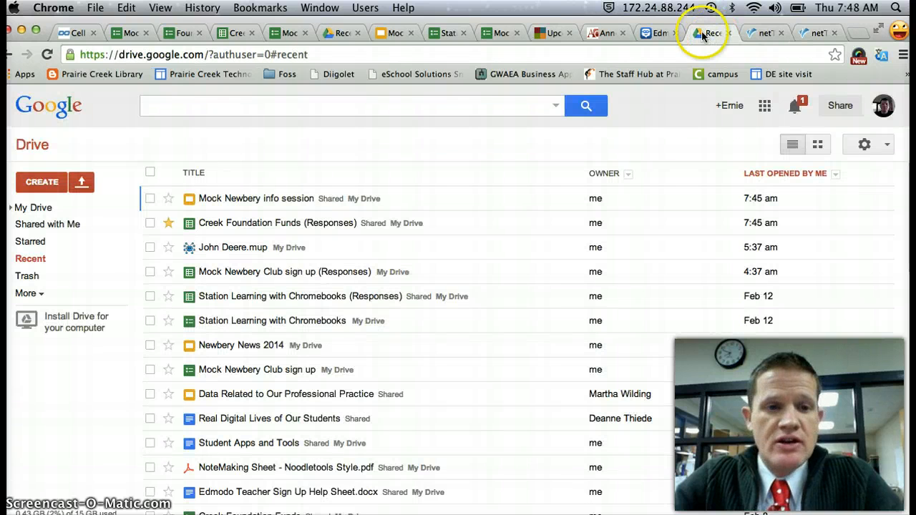
{"action": "left_click", "coordinate": [47, 182]}
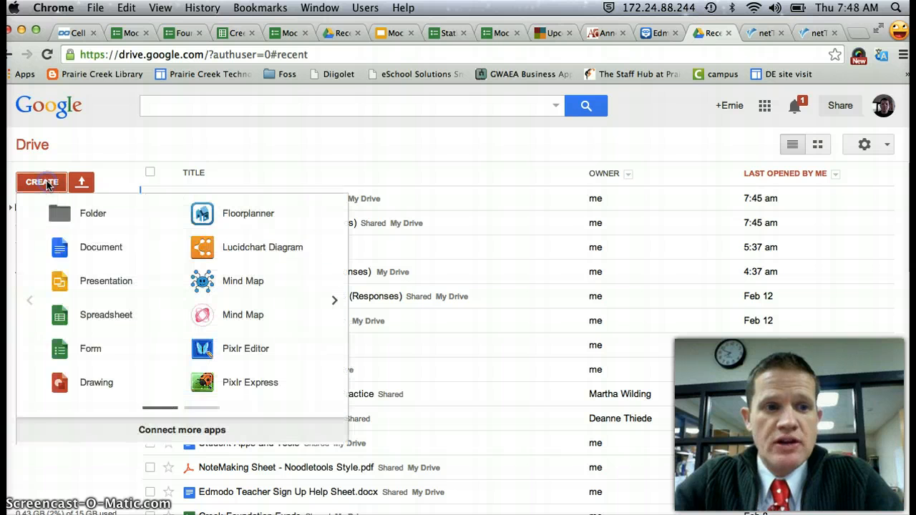
{"action": "left_click", "coordinate": [91, 250]}
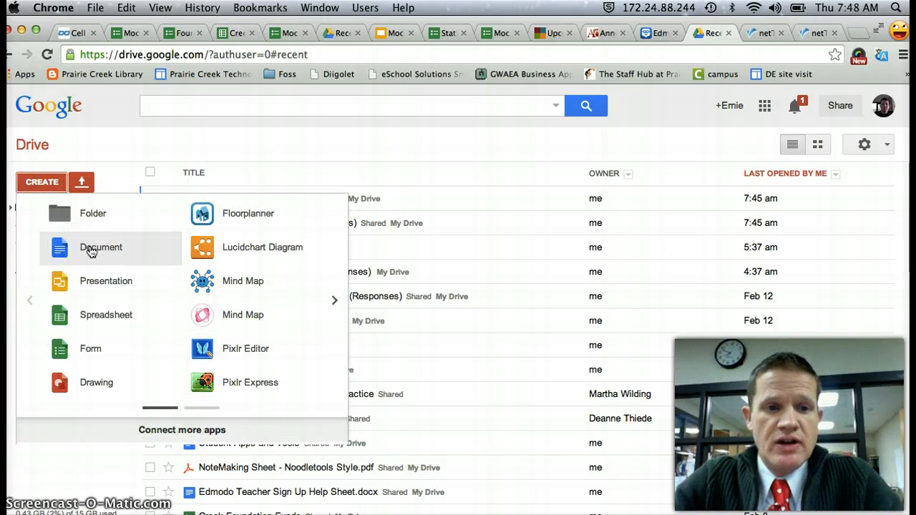
{"action": "left_click", "coordinate": [216, 282]}
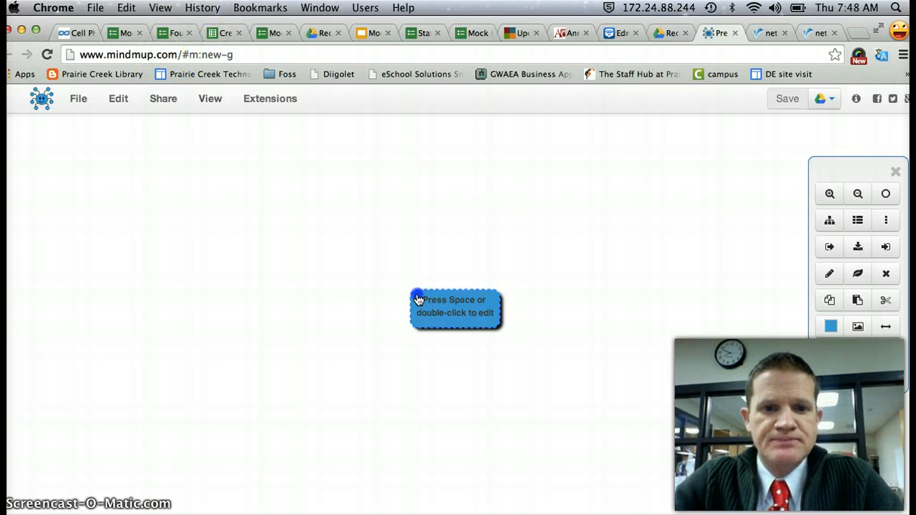
Label the central node of the mind map "JOhn Deere".
{"action": "double_click", "coordinate": [431, 308]}
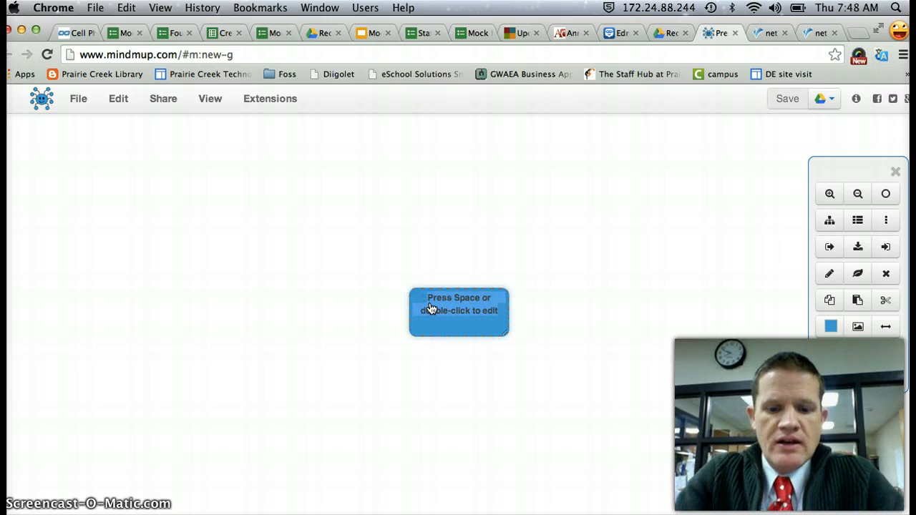
{"action": "type", "text": "JOhn D"}
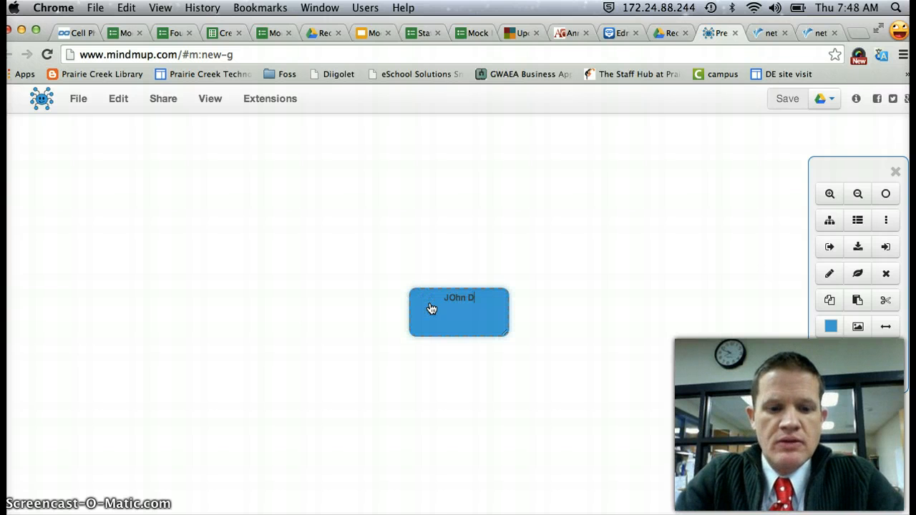
{"action": "type", "text": "eere"}
{"action": "key", "text": "Return"}
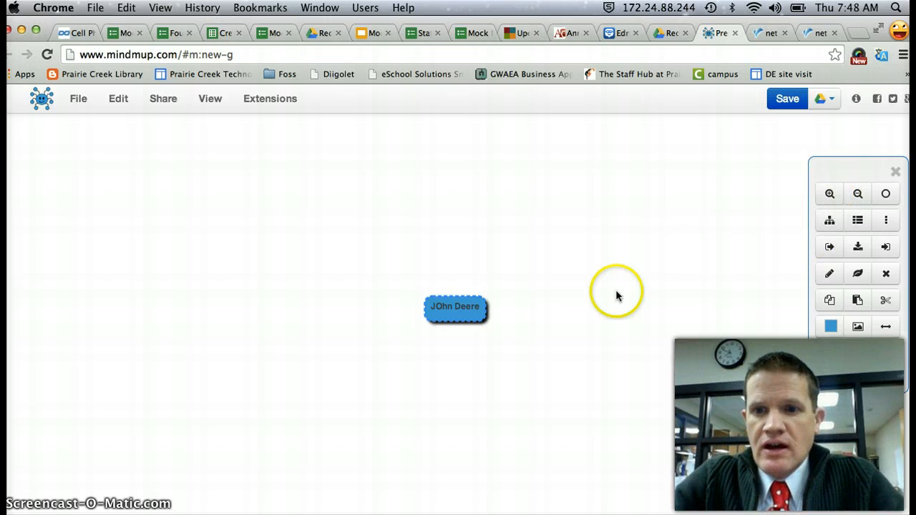
{"action": "left_click", "coordinate": [826, 241]}
{"action": "key", "text": "Escape"}
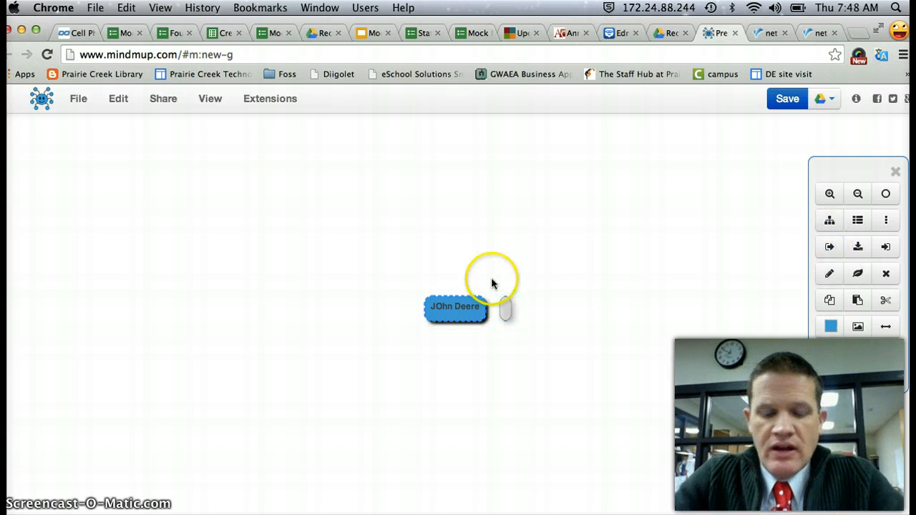
{"action": "left_click", "coordinate": [827, 248]}
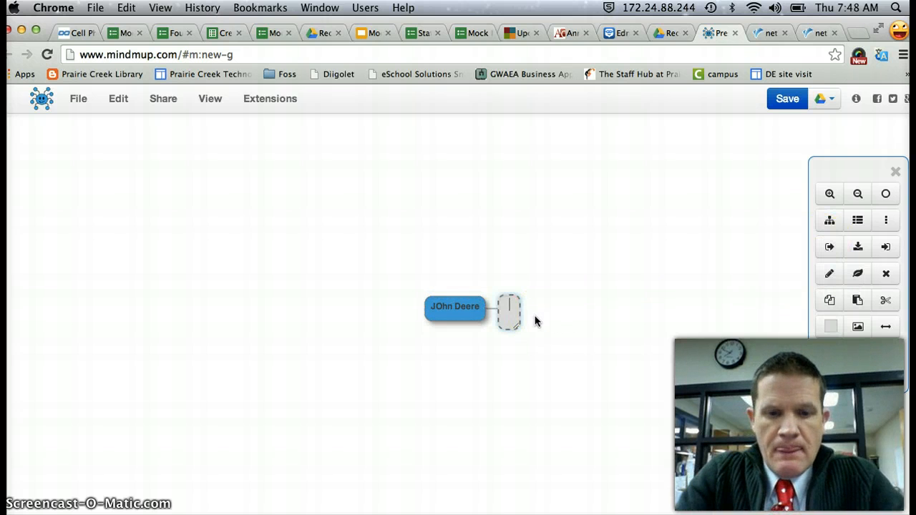
{"action": "left_click", "coordinate": [511, 311]}
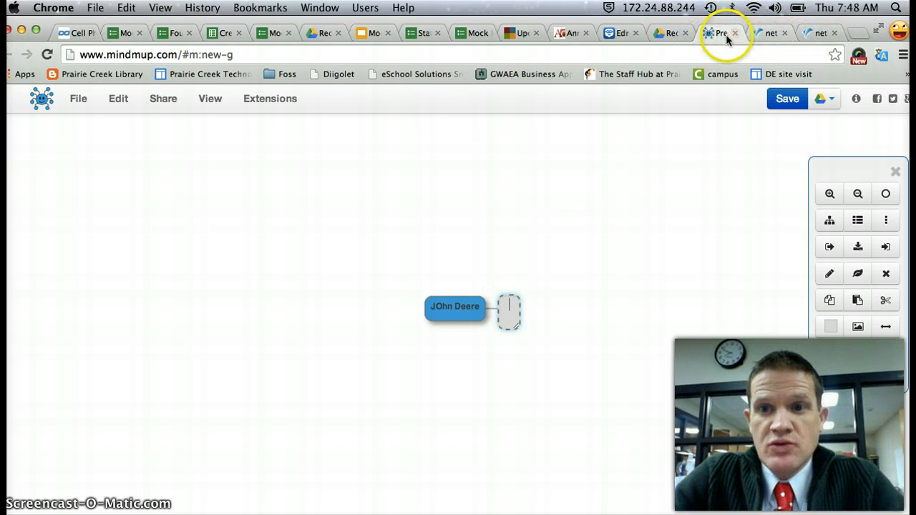
Switch to the netTrekker inventor profile and copy the phrase "first American cast steel plow".
{"action": "left_click", "coordinate": [816, 33]}
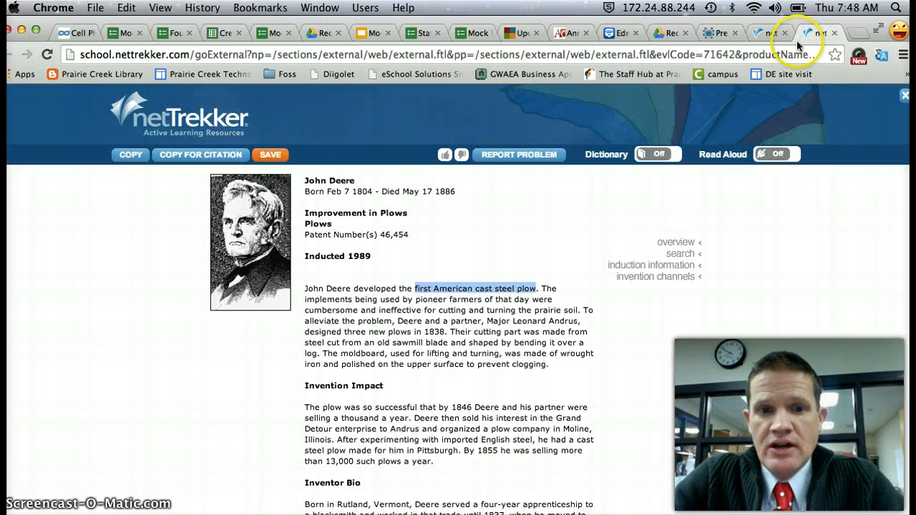
{"action": "left_click", "coordinate": [425, 287]}
{"action": "left_click_drag", "start_coordinate": [416, 288], "coordinate": [539, 287]}
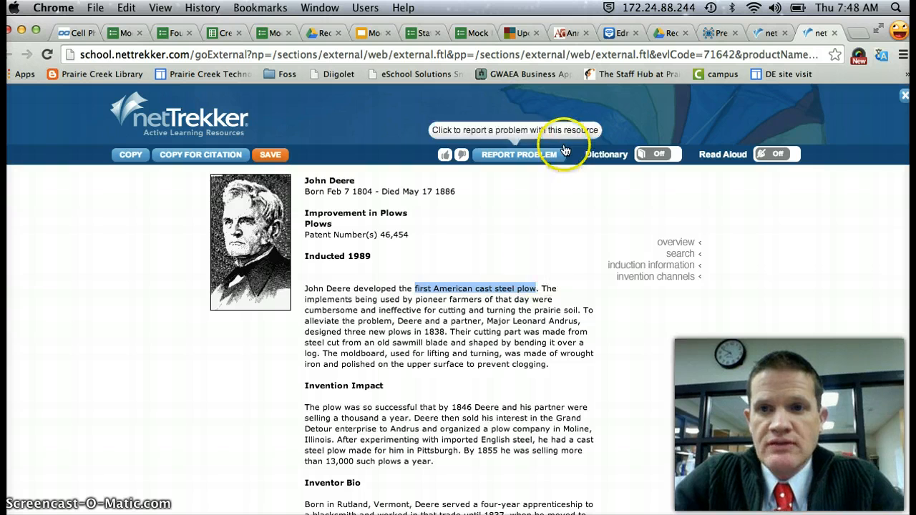
Back in the mind map, add a child node to the central node reading "first American cast steel plow".
{"action": "left_click", "coordinate": [717, 33]}
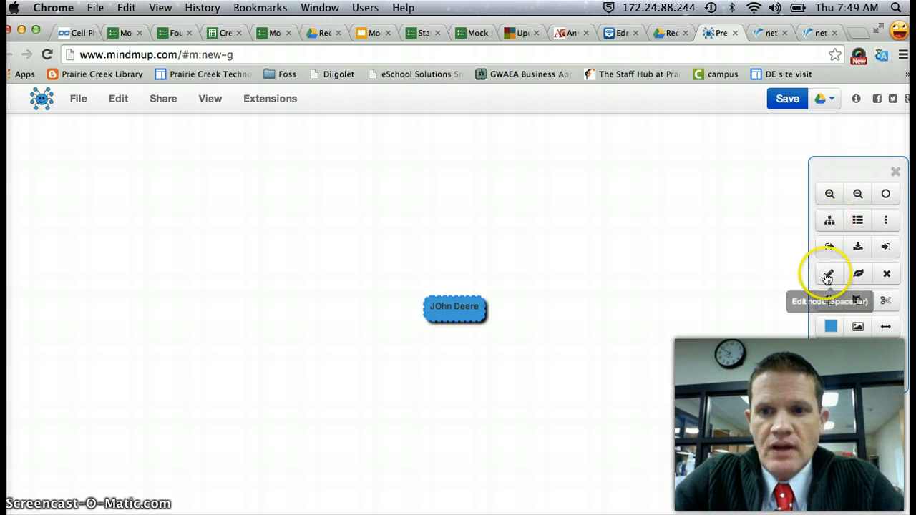
{"action": "left_click", "coordinate": [829, 248]}
{"action": "left_click", "coordinate": [597, 319]}
{"action": "left_click", "coordinate": [508, 306]}
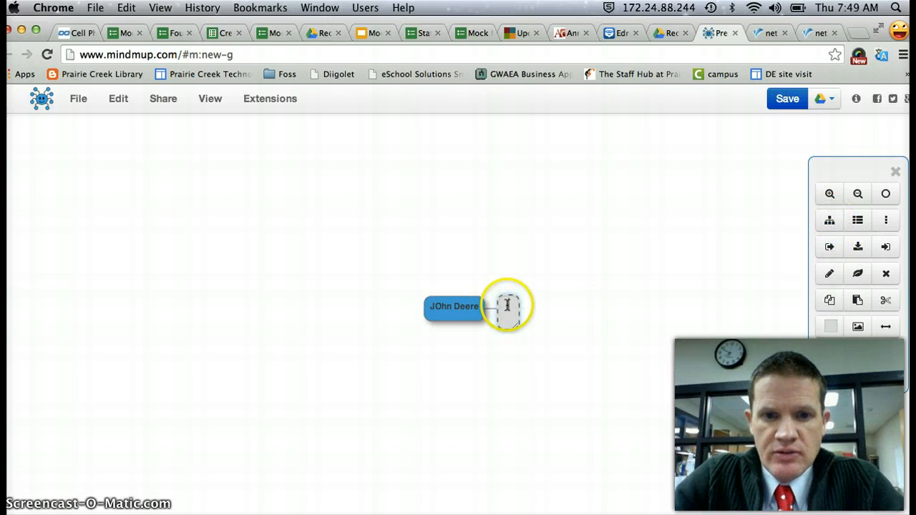
{"action": "type", "text": "First American cast steel plow"}
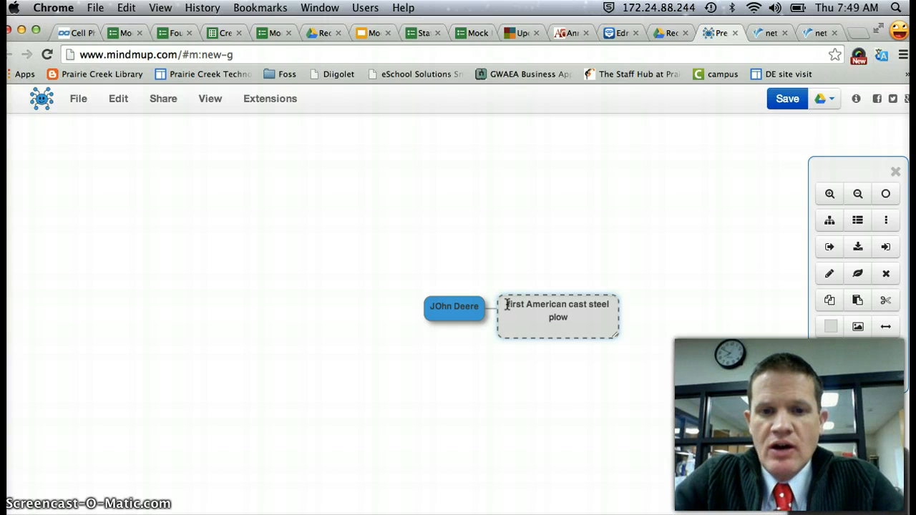
Review the netTrekker inventor profile, copy its source URL for citation, and return to the mind map.
{"action": "left_click", "coordinate": [819, 33]}
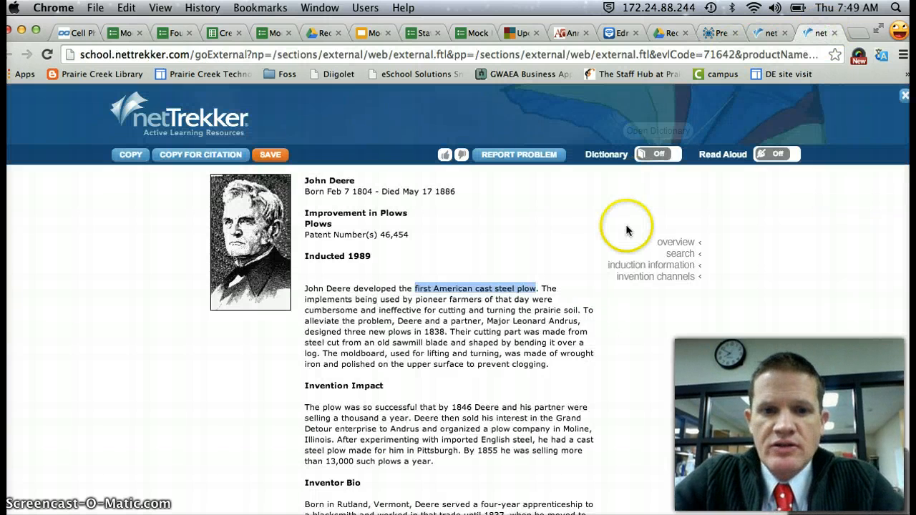
{"action": "scroll", "coordinate": [579, 370], "scroll_direction": "down", "scroll_amount": 1}
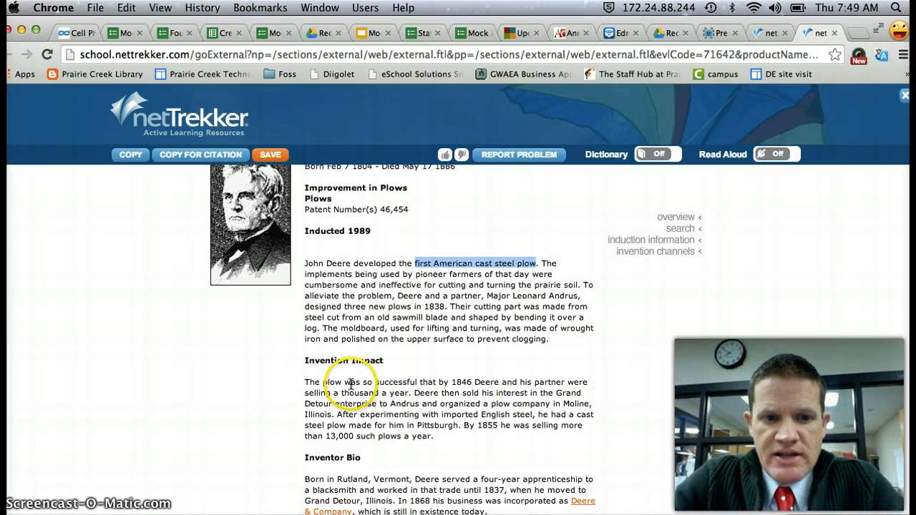
{"action": "scroll", "coordinate": [353, 390], "scroll_direction": "down", "scroll_amount": 1}
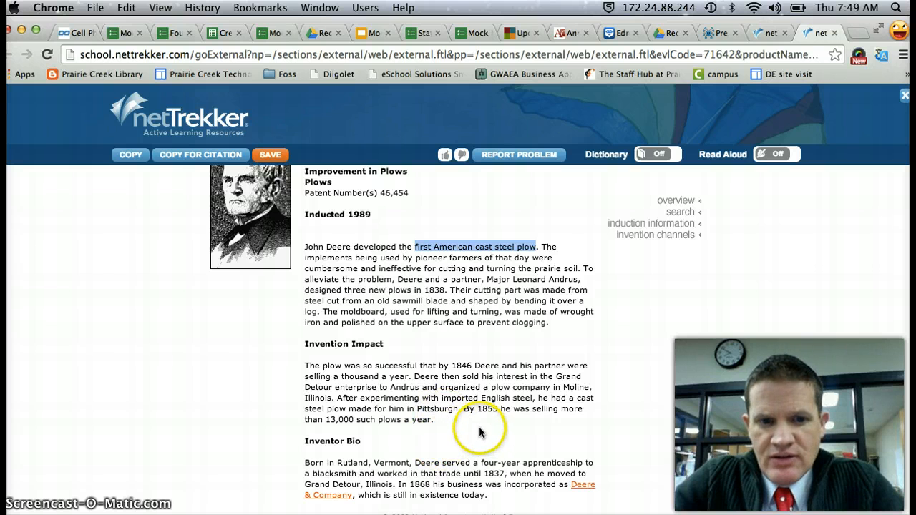
{"action": "scroll", "coordinate": [479, 432], "scroll_direction": "down", "scroll_amount": 1}
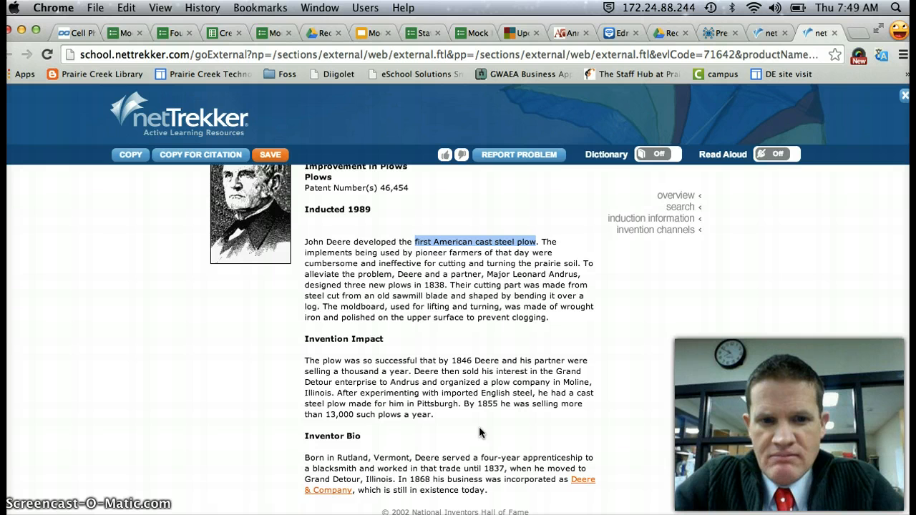
{"action": "scroll", "coordinate": [478, 427], "scroll_direction": "up", "scroll_amount": 3}
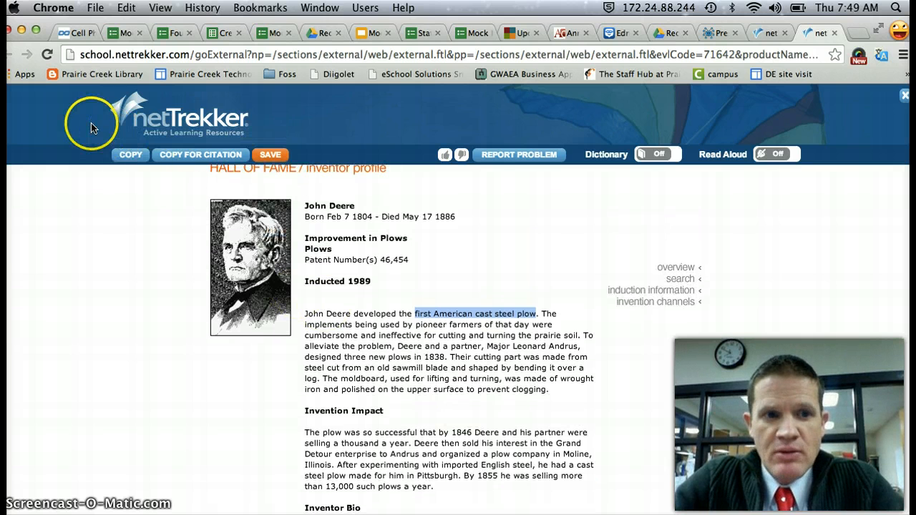
{"action": "left_click", "coordinate": [141, 155]}
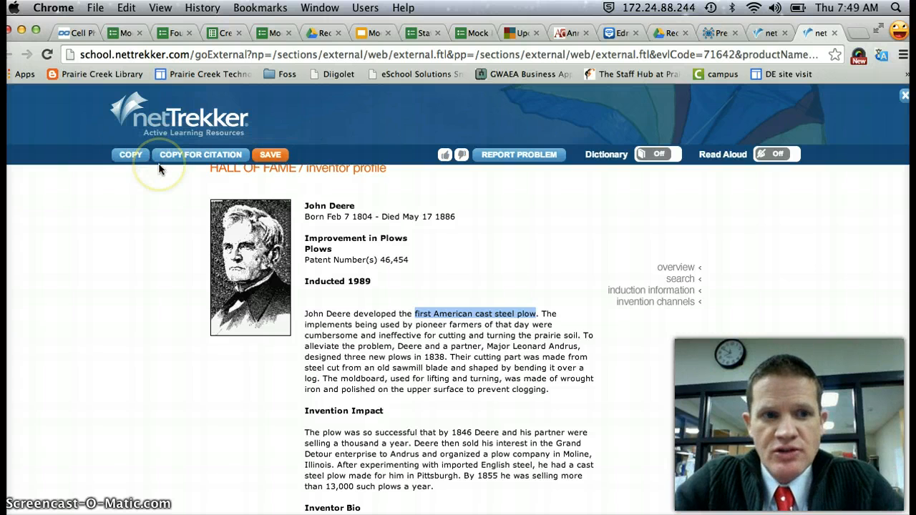
{"action": "left_click", "coordinate": [169, 162]}
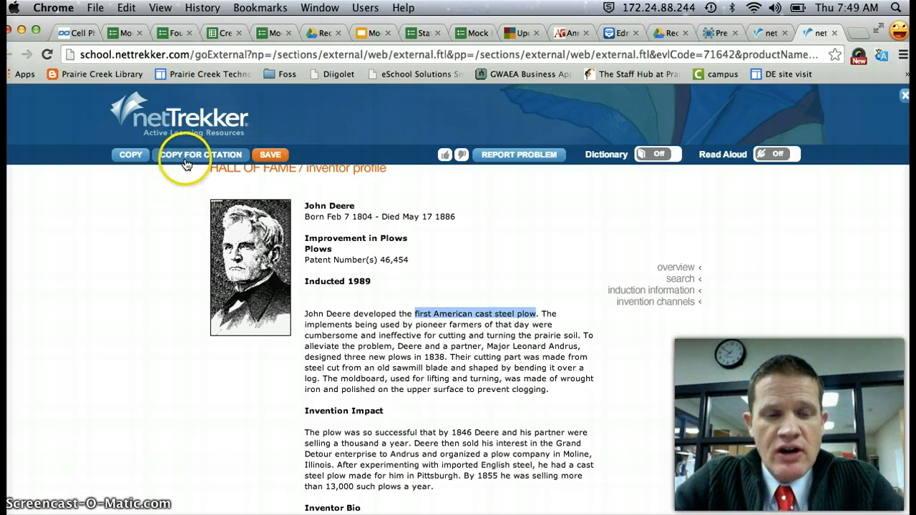
{"action": "scroll", "coordinate": [333, 194], "scroll_direction": "up", "scroll_amount": 3}
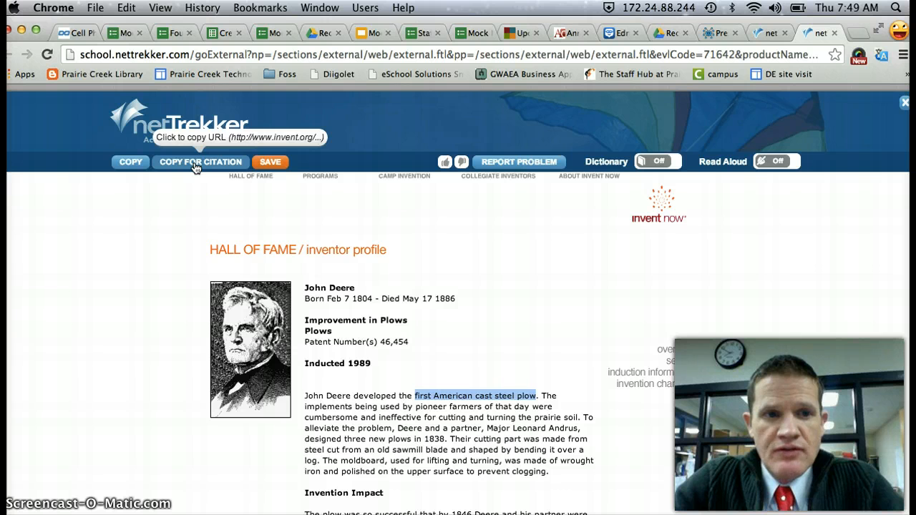
{"action": "left_click", "coordinate": [195, 165]}
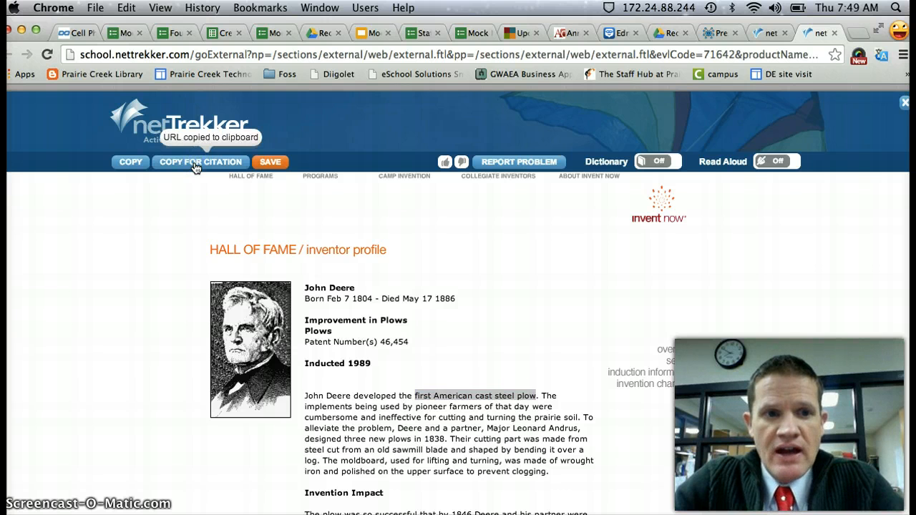
{"action": "left_click", "coordinate": [718, 33]}
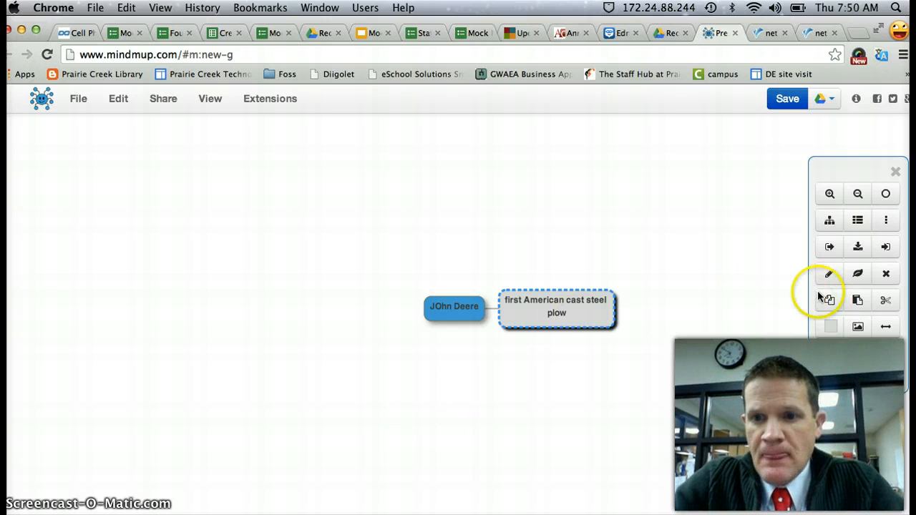
{"action": "left_click", "coordinate": [856, 248]}
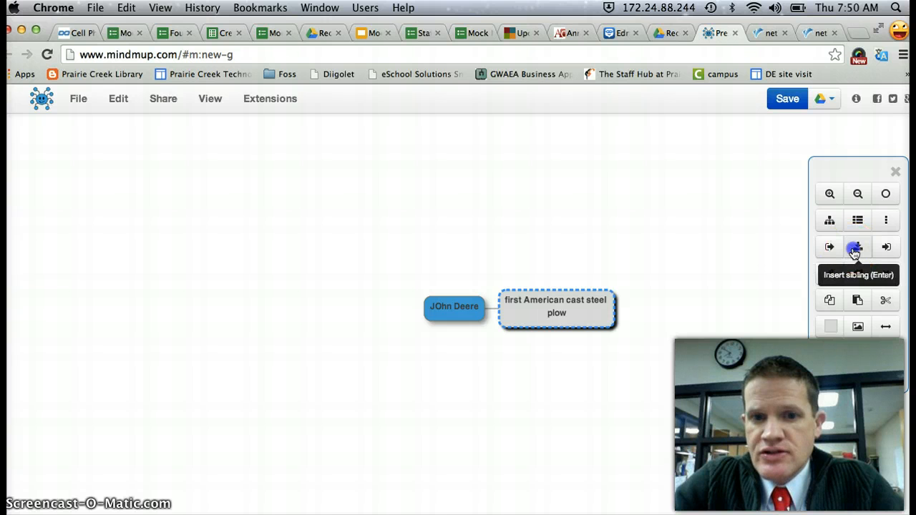
{"action": "left_click", "coordinate": [576, 321]}
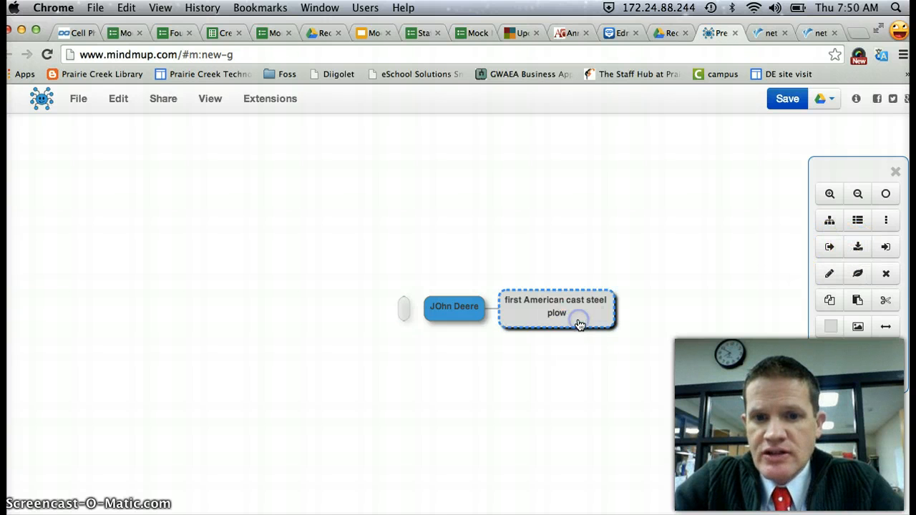
{"action": "left_click", "coordinate": [857, 250]}
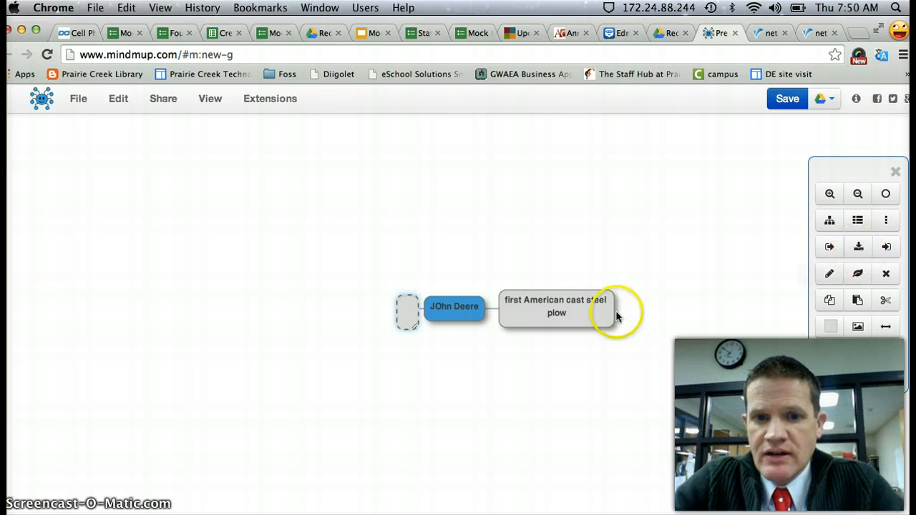
{"action": "left_click", "coordinate": [609, 308]}
{"action": "left_click", "coordinate": [825, 249]}
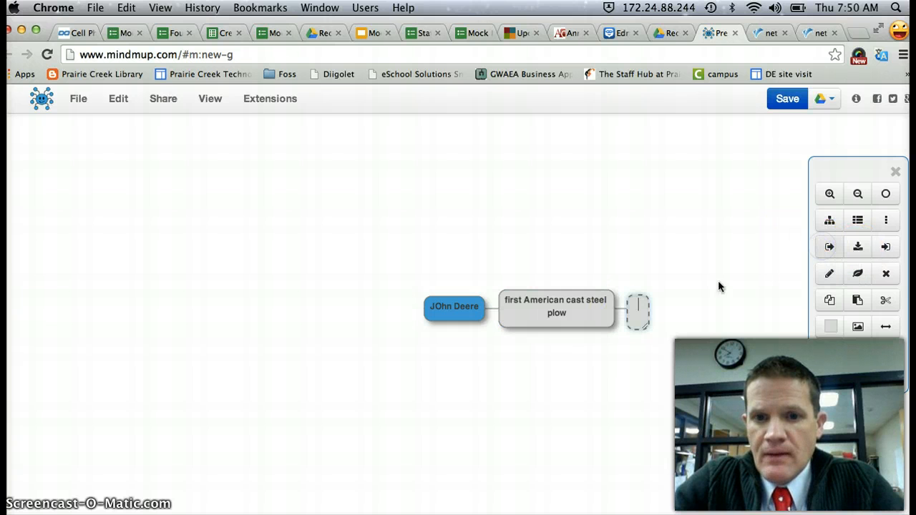
{"action": "key", "text": "super+v"}
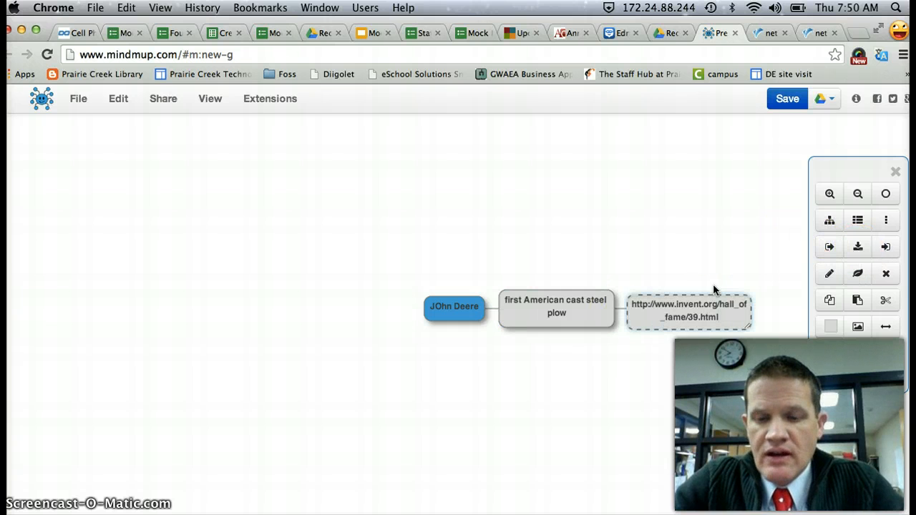
{"action": "left_click", "coordinate": [706, 286]}
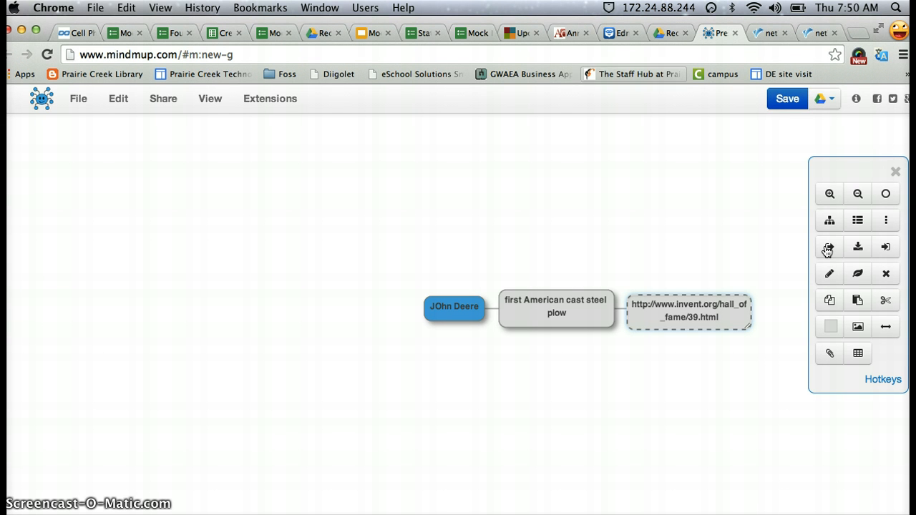
Switch to the netTrekker inventor profile, read further, close it, and open the search result "A Few of Our Favorite Things: American Westward Migration".
{"action": "left_click", "coordinate": [827, 249]}
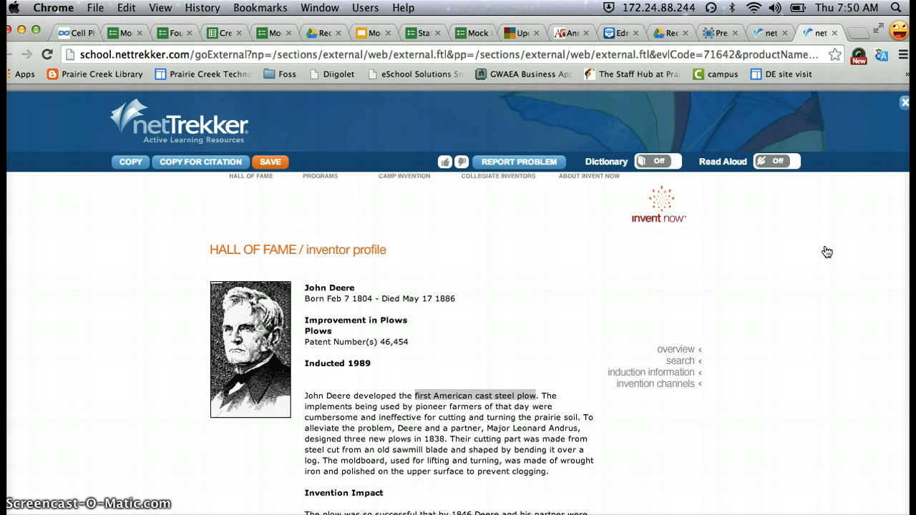
{"action": "scroll", "coordinate": [827, 252], "scroll_direction": "down", "scroll_amount": 4}
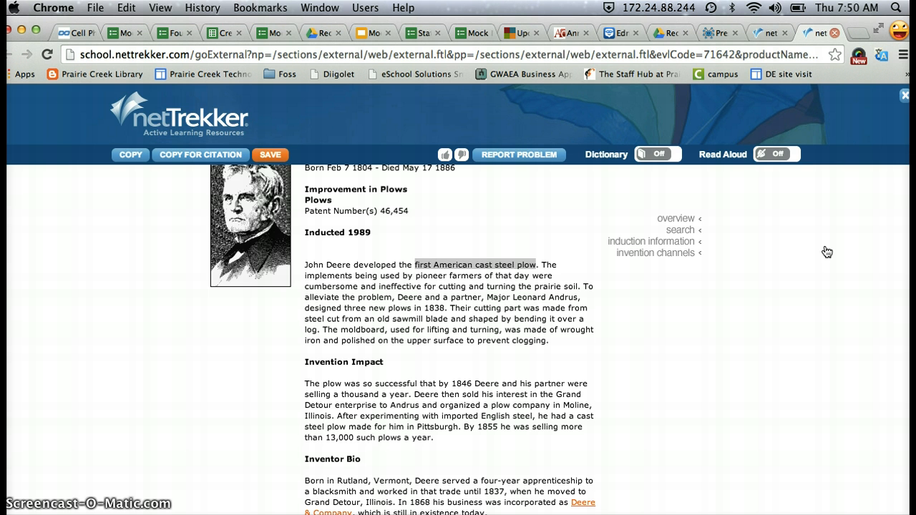
{"action": "left_click", "coordinate": [834, 33]}
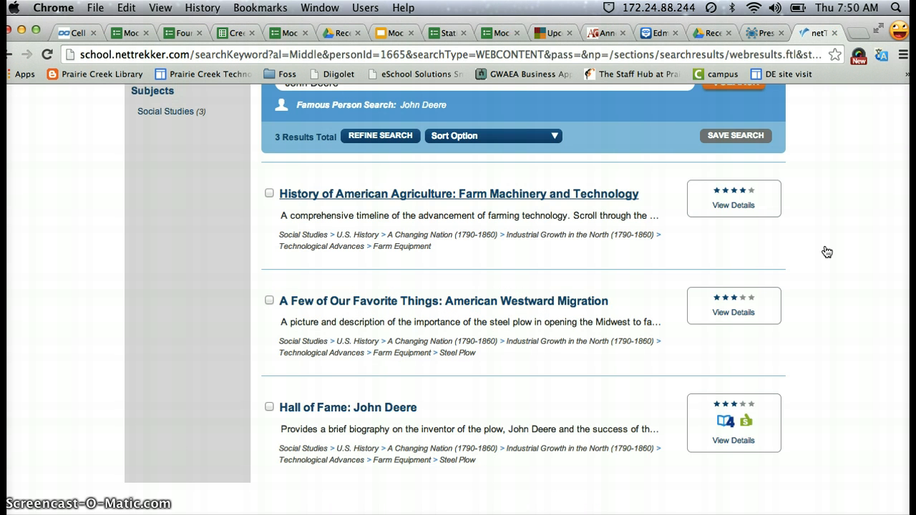
{"action": "left_click", "coordinate": [443, 301]}
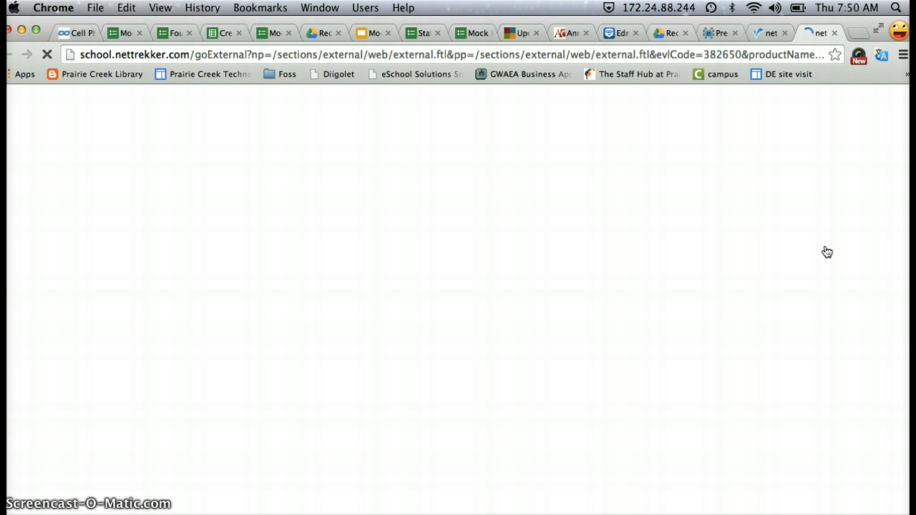
Switch to Google Drive and reload the list of recent files.
{"action": "left_click", "coordinate": [671, 33]}
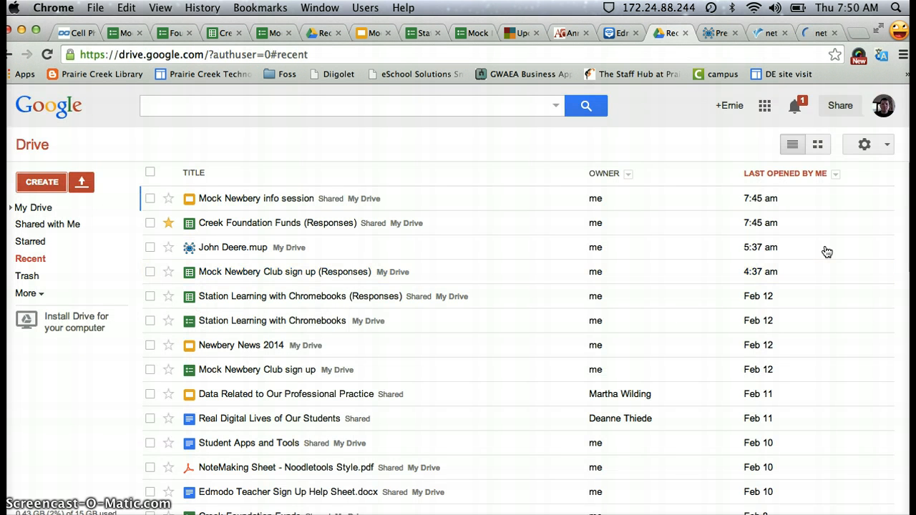
{"action": "key", "text": "super+r"}
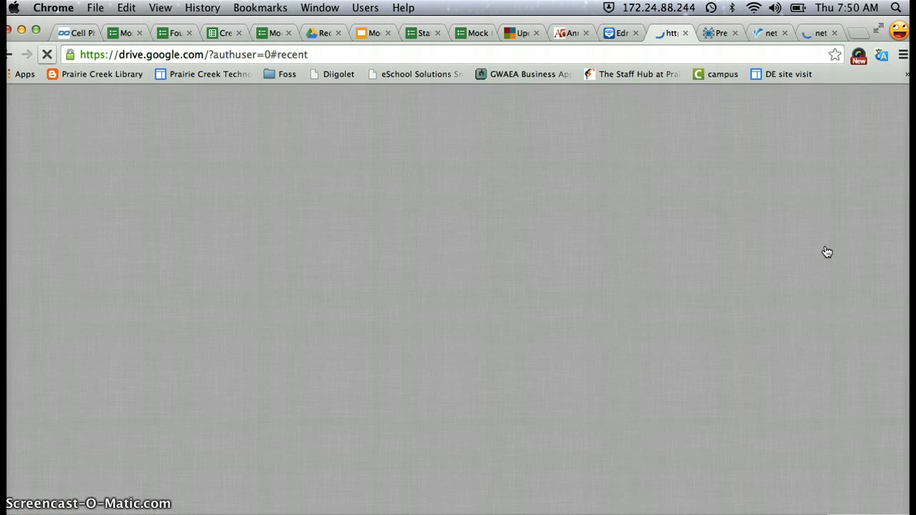